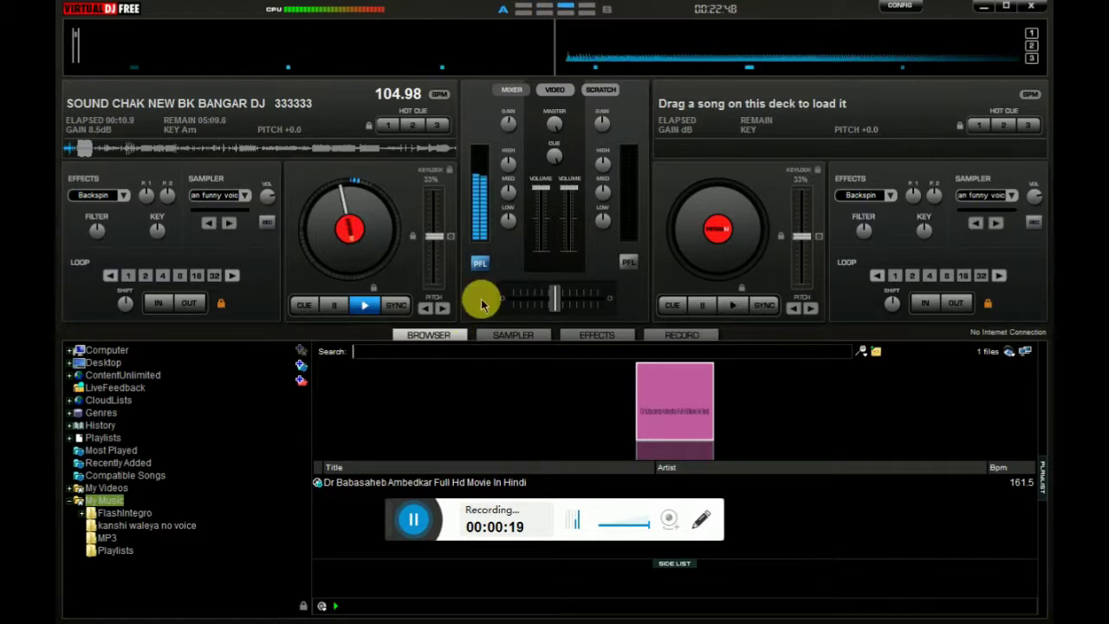
Search the library for BK while deck A plays, narrowing the list to 1556 files
type("BK")
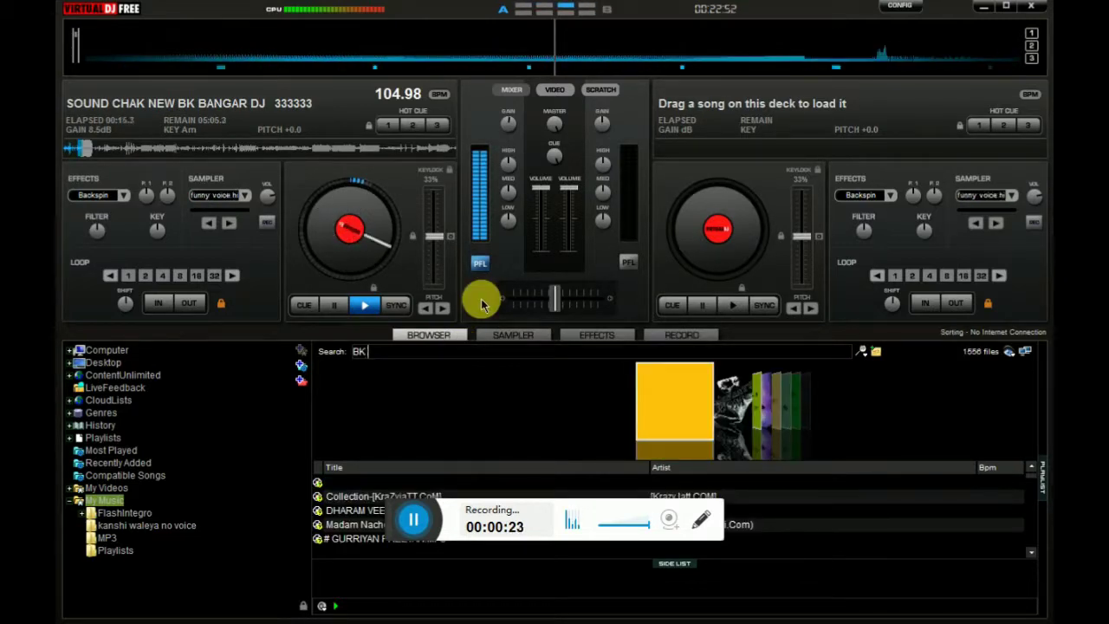
type(" BABA")
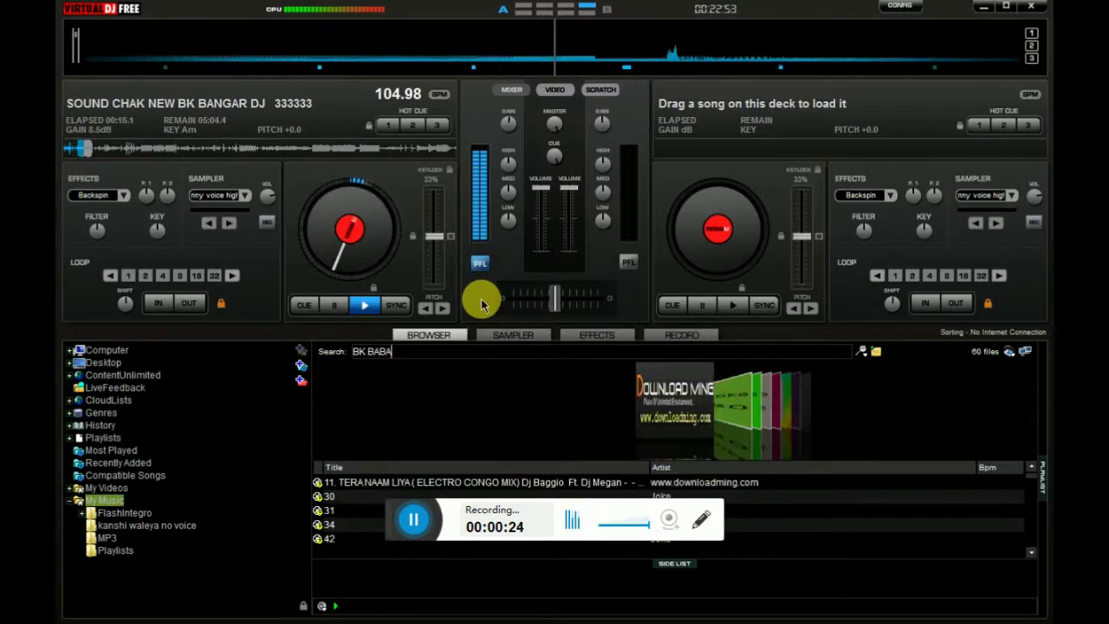
type("IN")
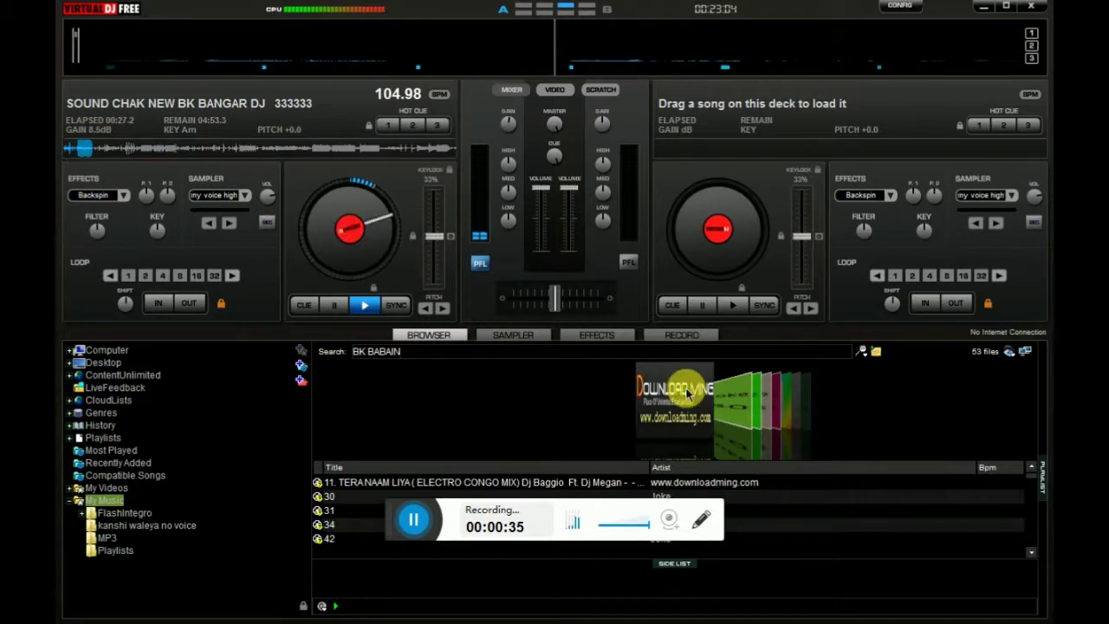
Scroll through the 53 BK BABAIN results in the track list and cover flow
scroll(689, 393, "down", 5)
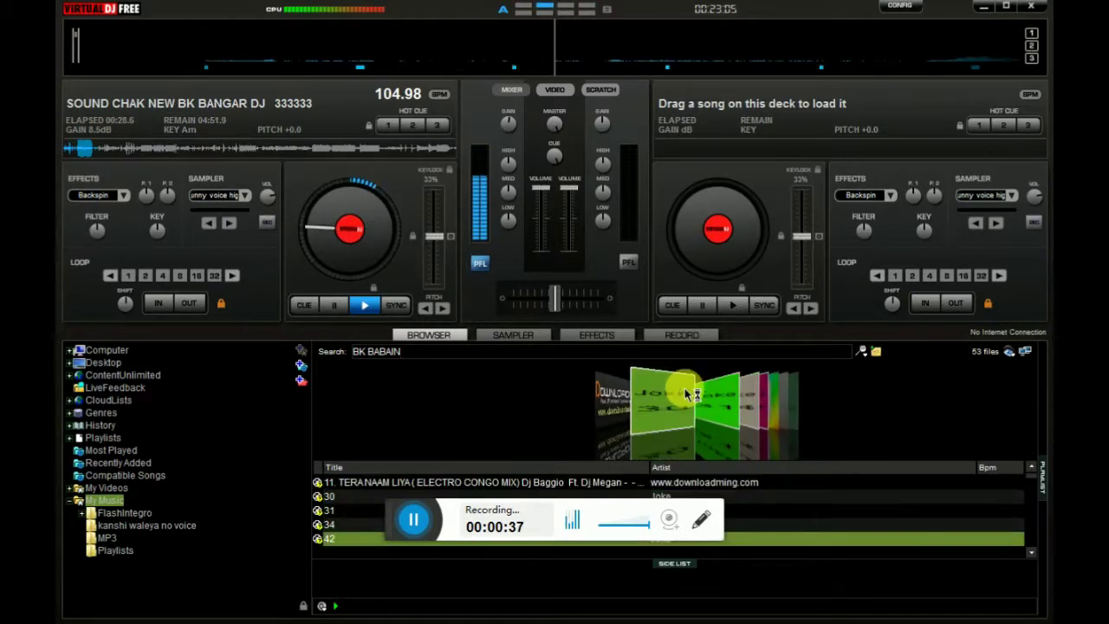
scroll(688, 394, "down", 3)
scroll(685, 391, "down", 5)
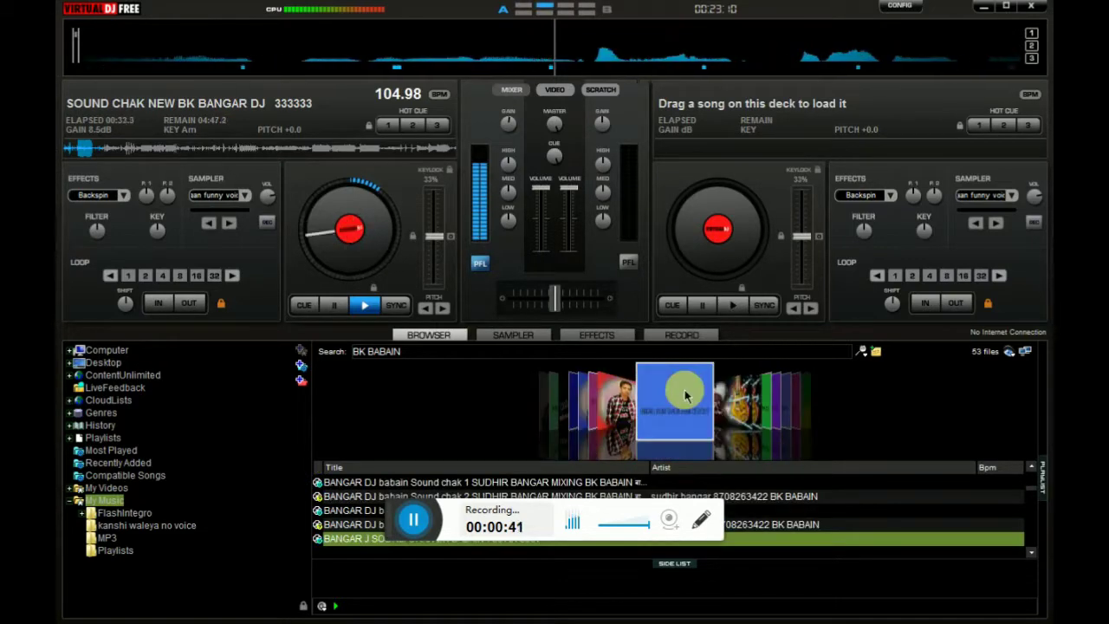
scroll(684, 392, "down", 1)
scroll(685, 394, "down", 3)
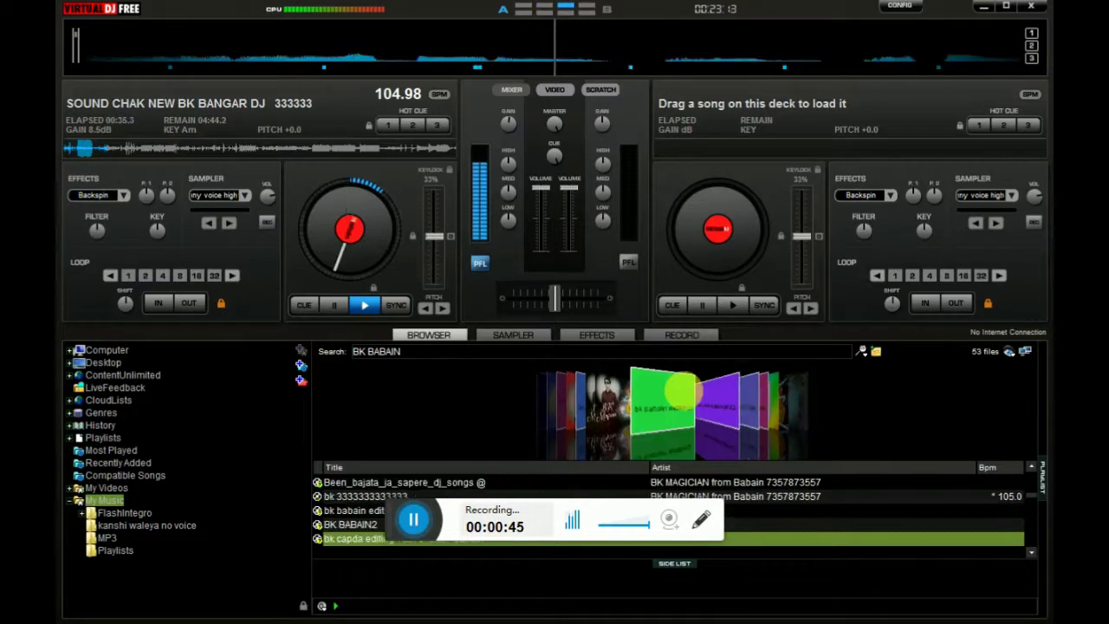
scroll(818, 502, "down", 3)
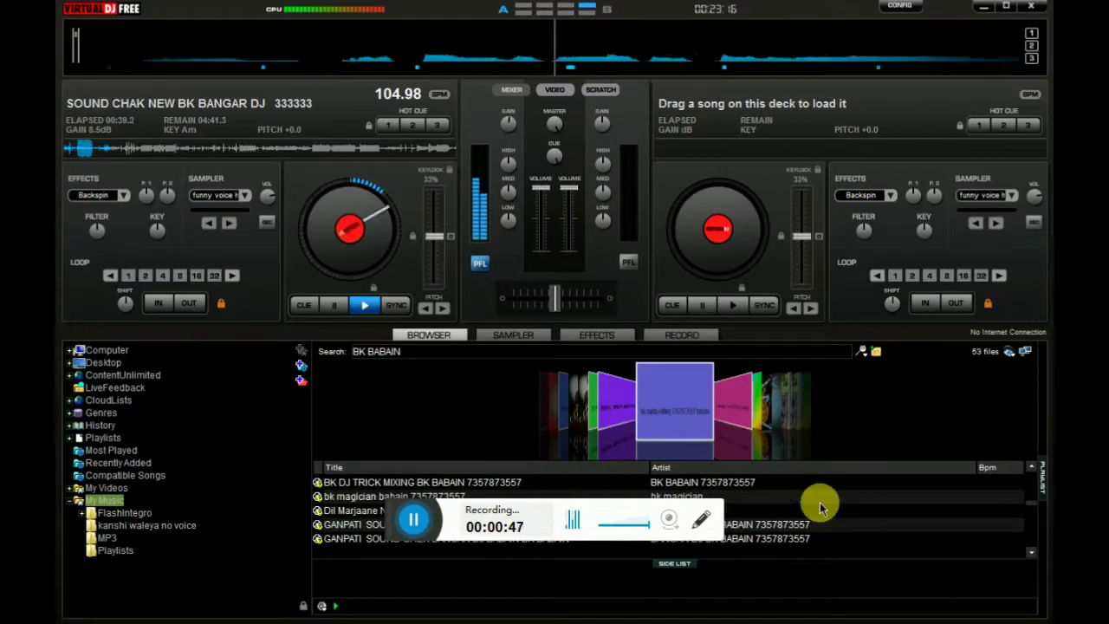
scroll(819, 507, "down", 3)
scroll(762, 426, "down", 5)
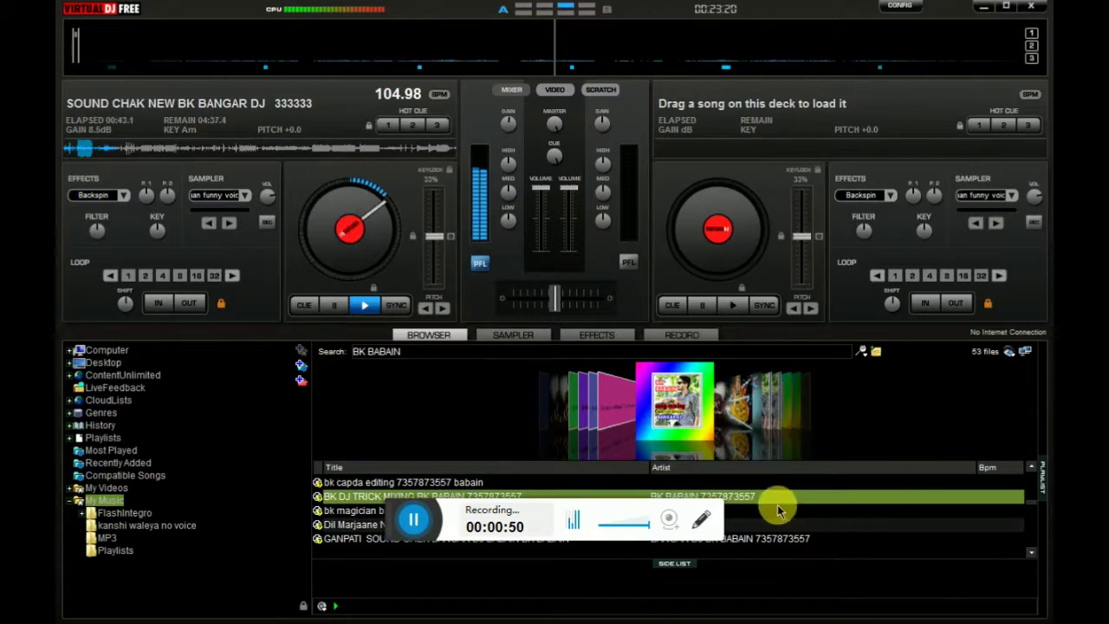
scroll(777, 509, "down", 3)
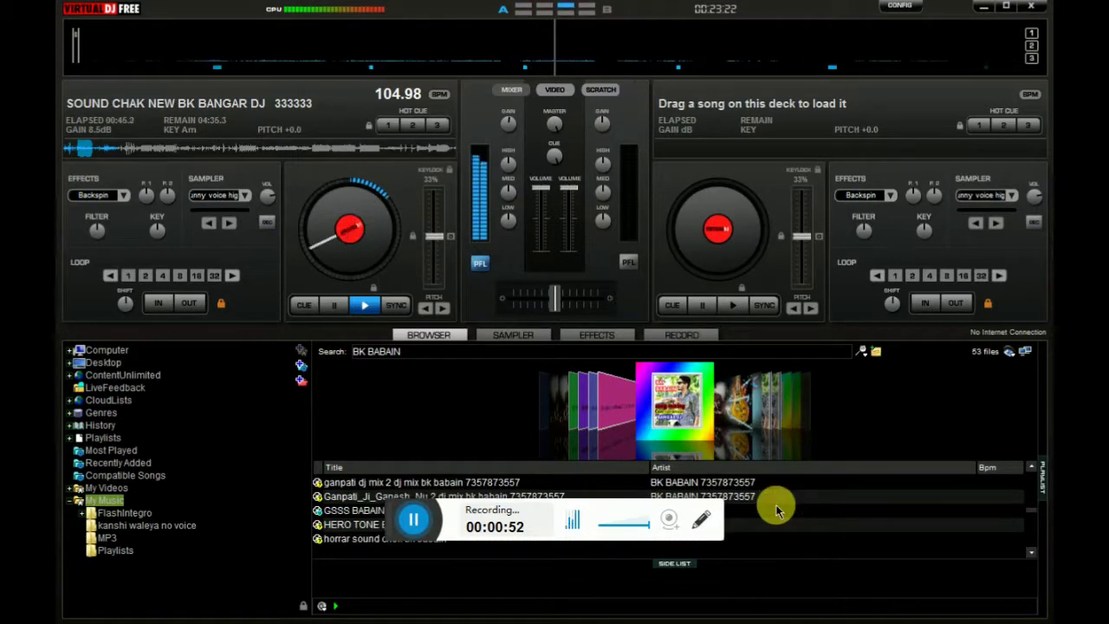
scroll(778, 509, "down", 5)
scroll(777, 510, "down", 8)
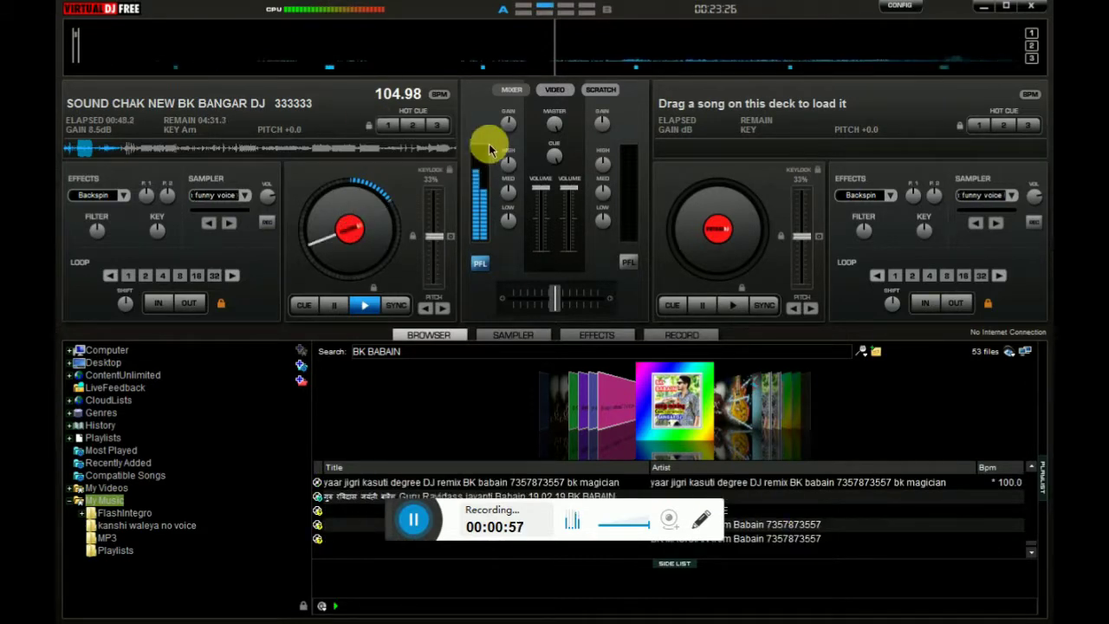
Raise deck A's gain to 9.7 dB and crossfade fully to deck A, briefly viewing the sampler
left_click_drag(514, 116, 516, 110)
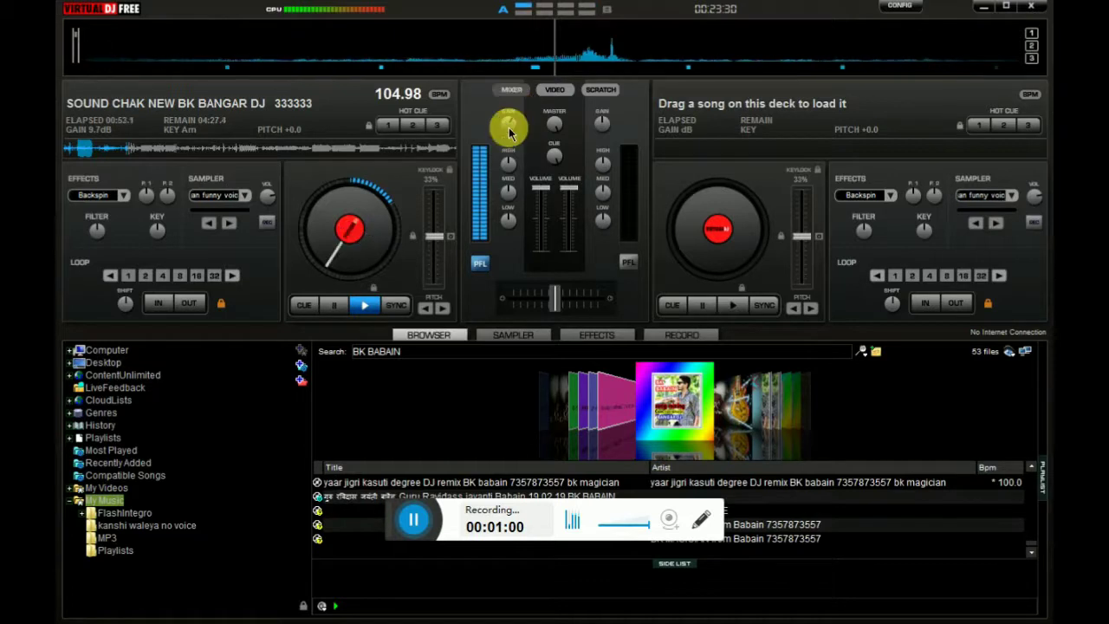
left_click_drag(557, 297, 433, 295)
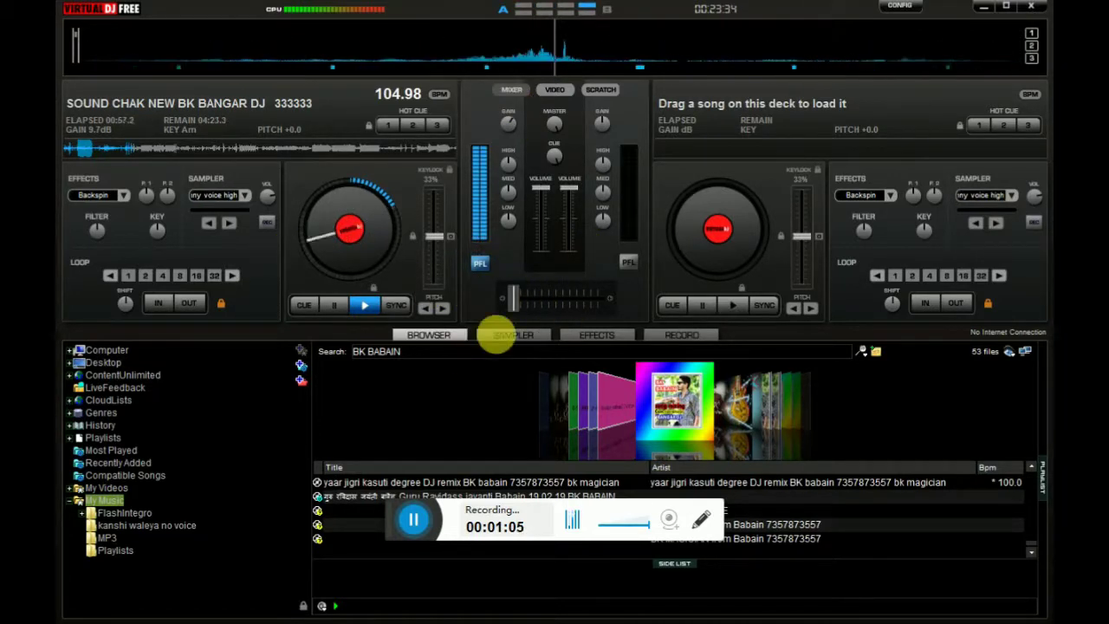
left_click(497, 333)
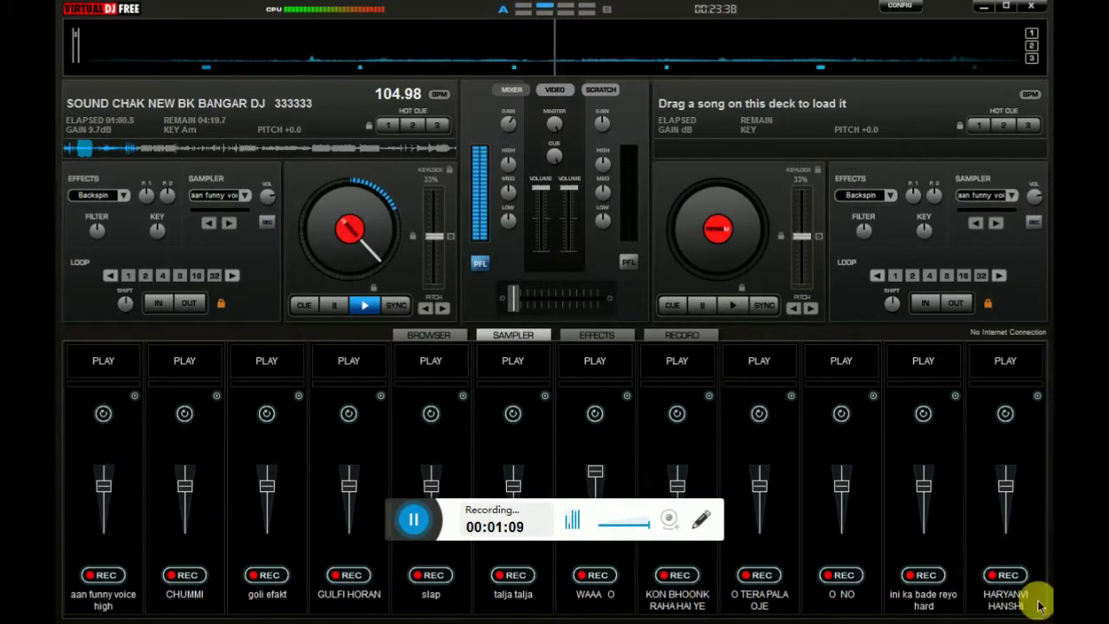
left_click(438, 336)
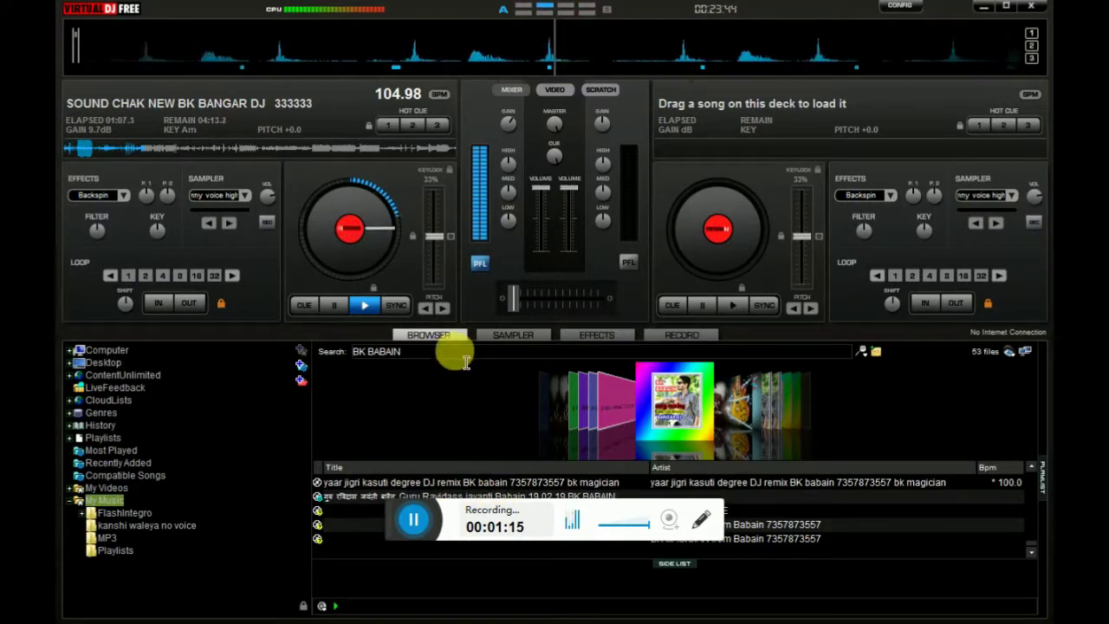
Replace the BK BABAIN search with a phone-number search, listing 35 matching files
left_click(459, 351)
key("BackSpace")
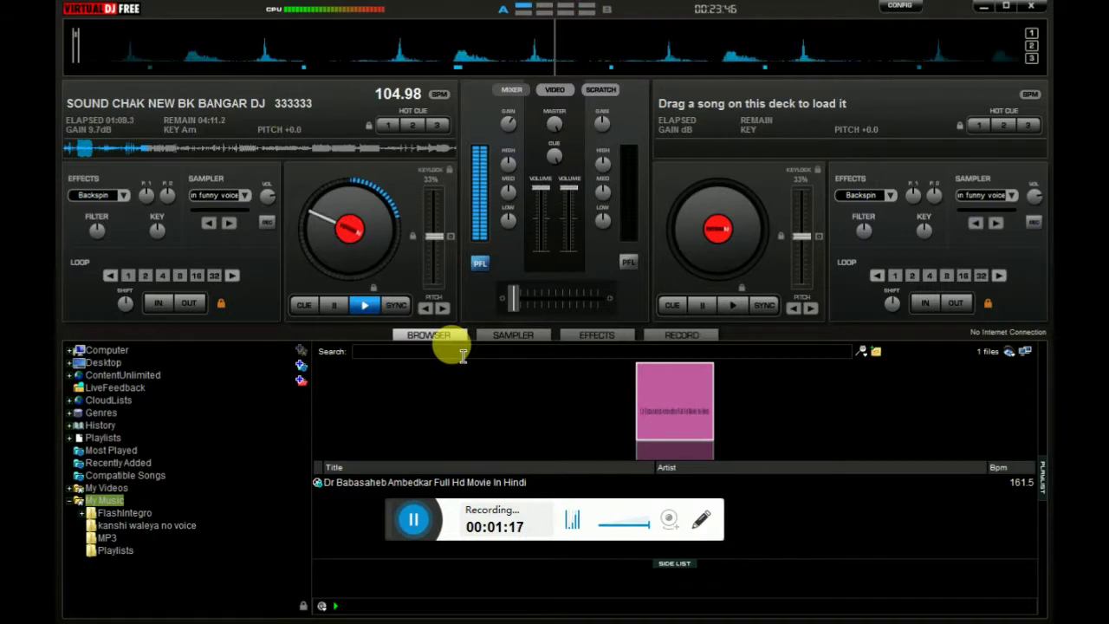
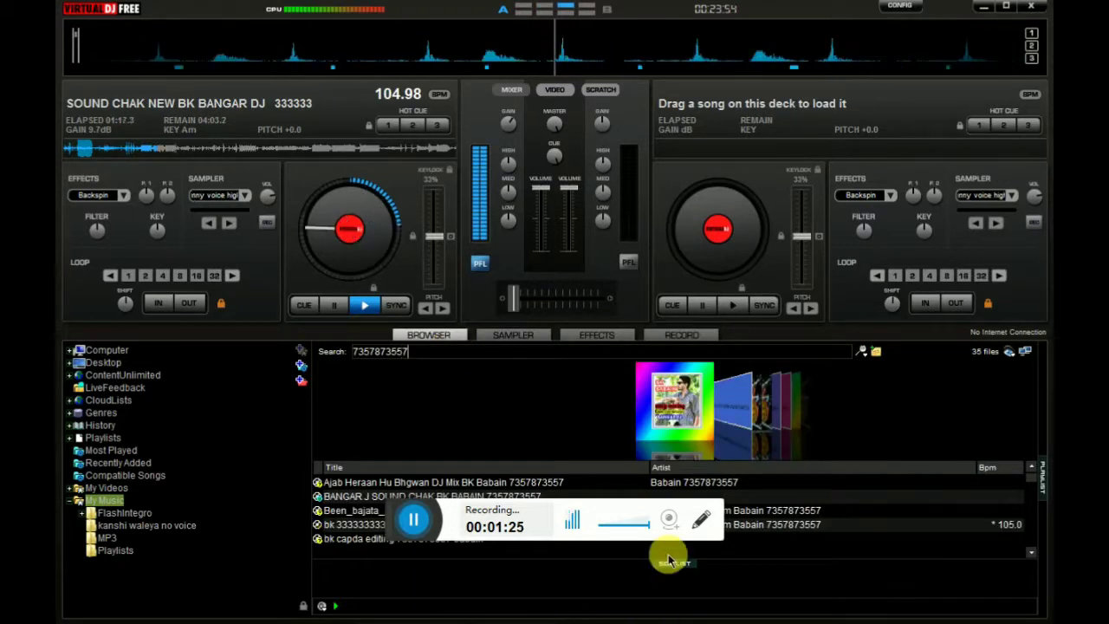
Step down the results from BANGAR J SOUND CHAK to select the yaar jigri kasuti degree DJ remix
left_click(690, 393)
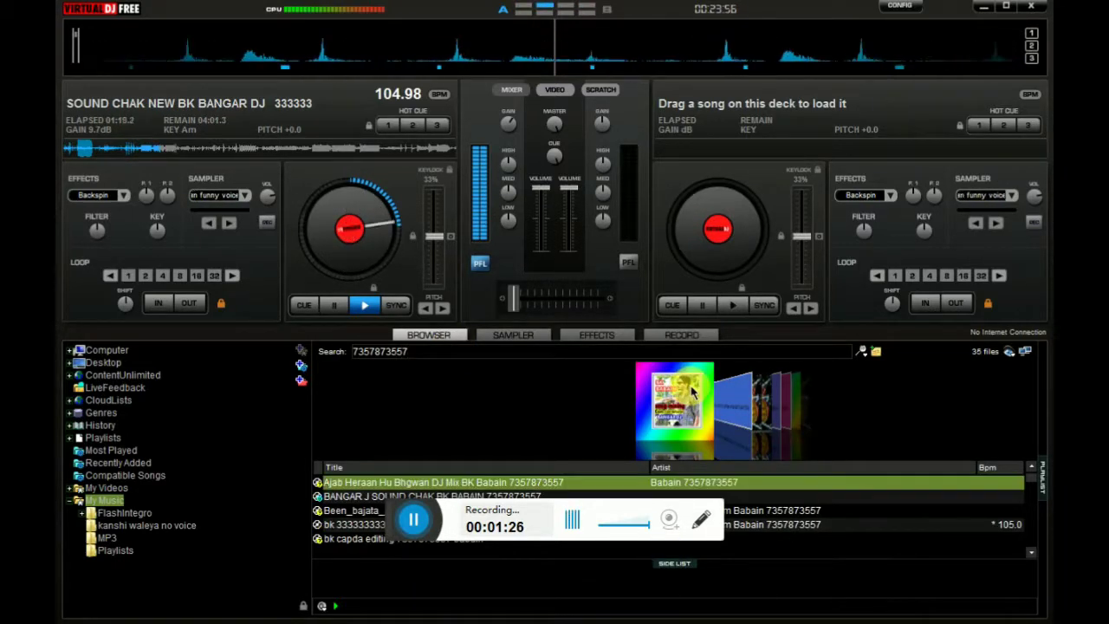
key("Down")
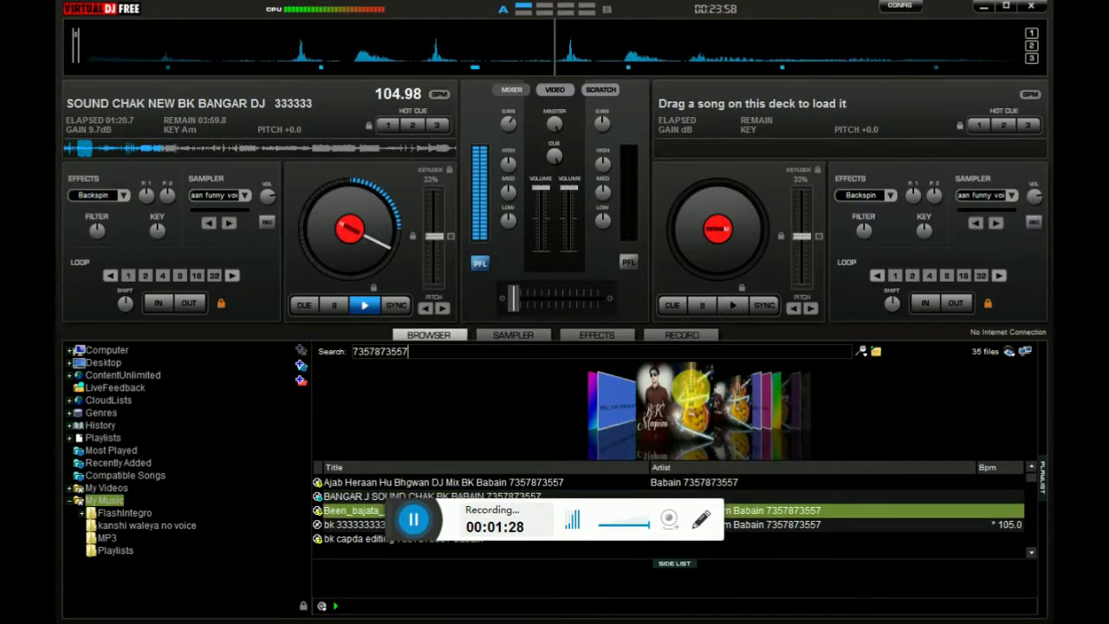
key("Down")
key("Down")
key("Down")
key("Down")
key("Down")
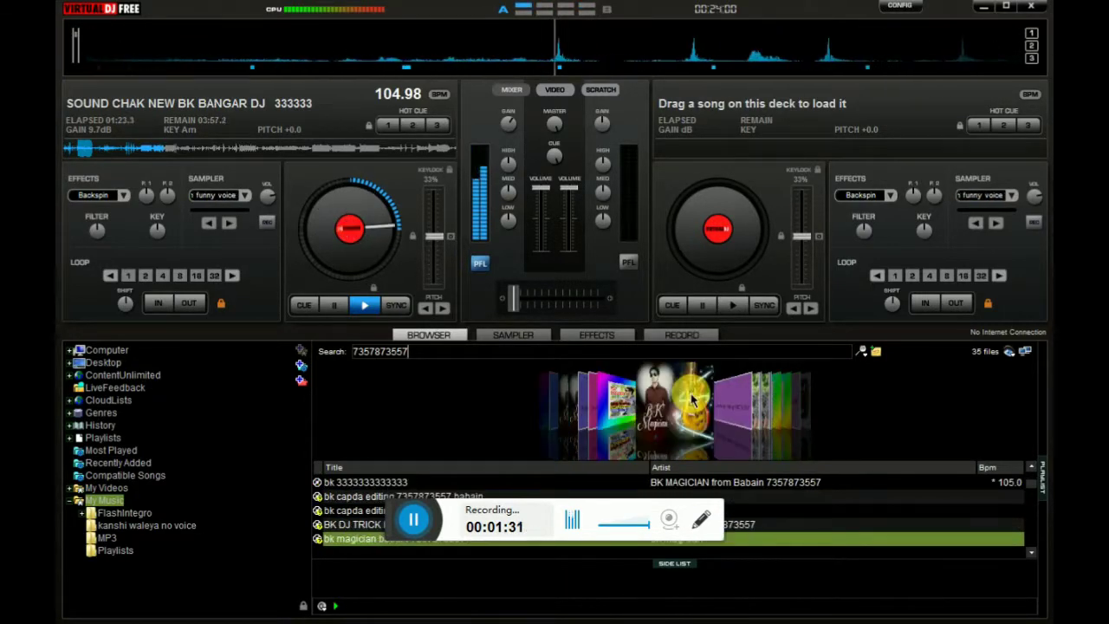
key("Down")
key("Down")
key("Down")
key("Down")
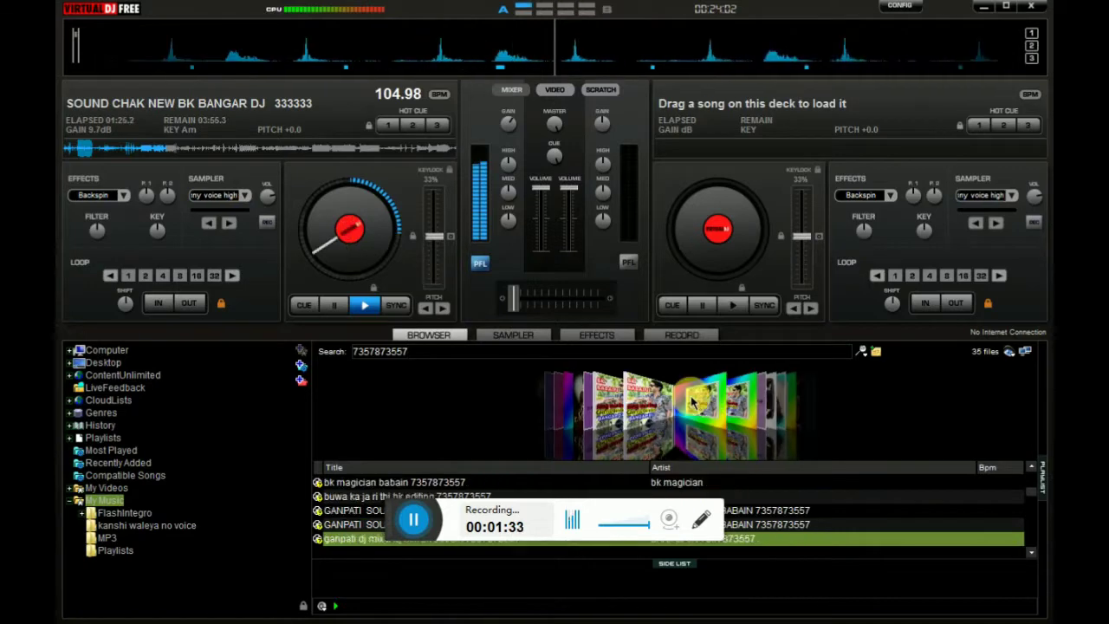
key("Down")
key("Down")
key("Down")
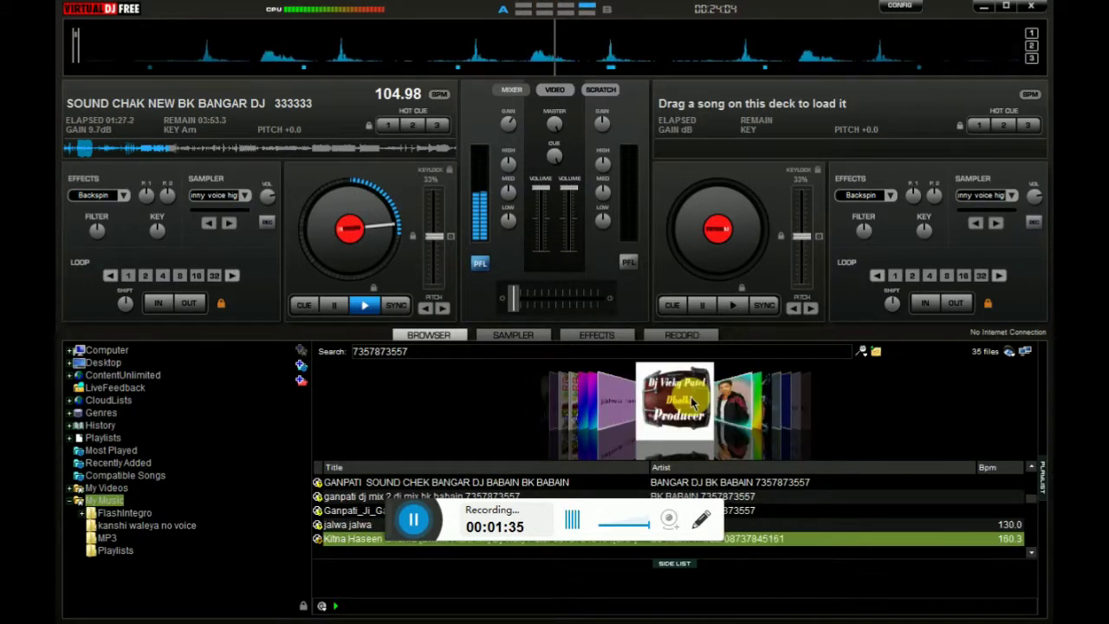
key("Down")
key("Down")
key("Down")
key("Down")
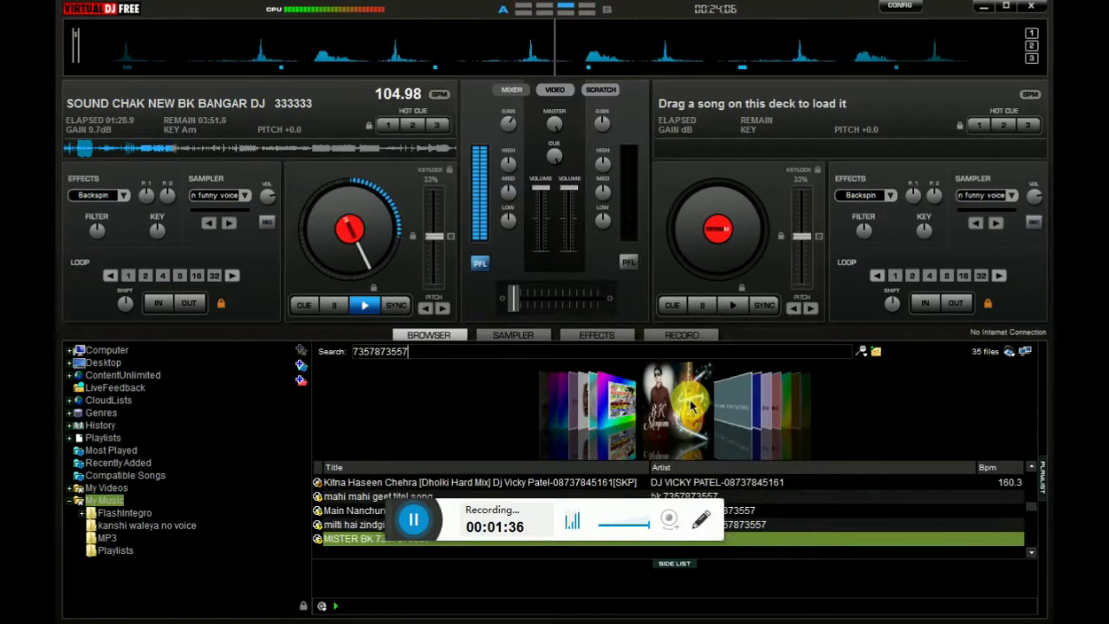
key("Down")
key("Down")
key("Down")
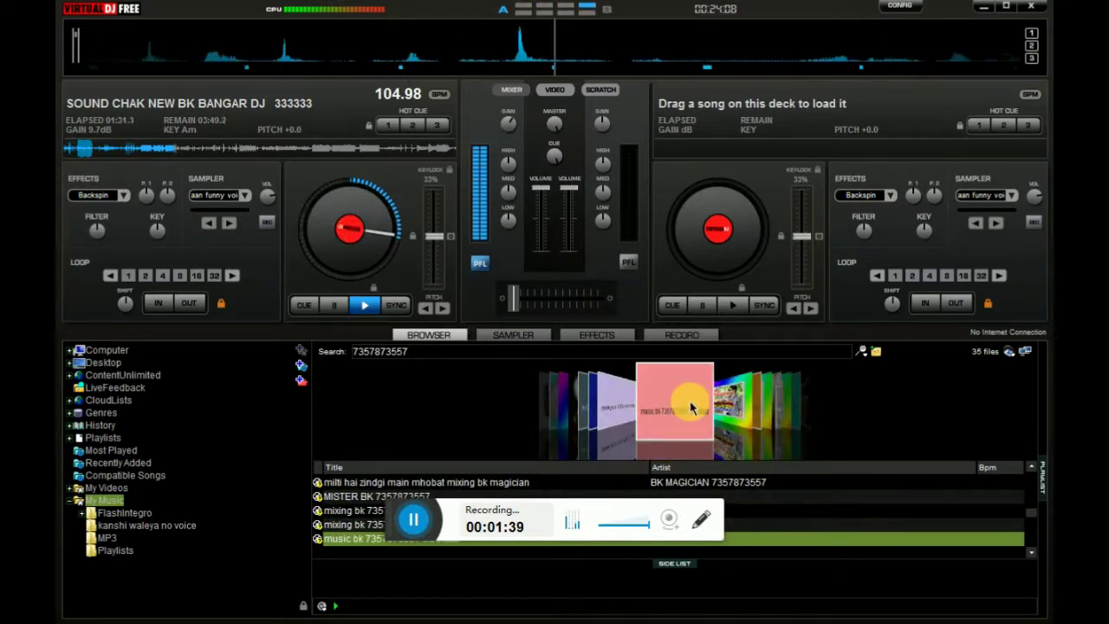
key("Down")
key("Down")
key("Down")
key("Down")
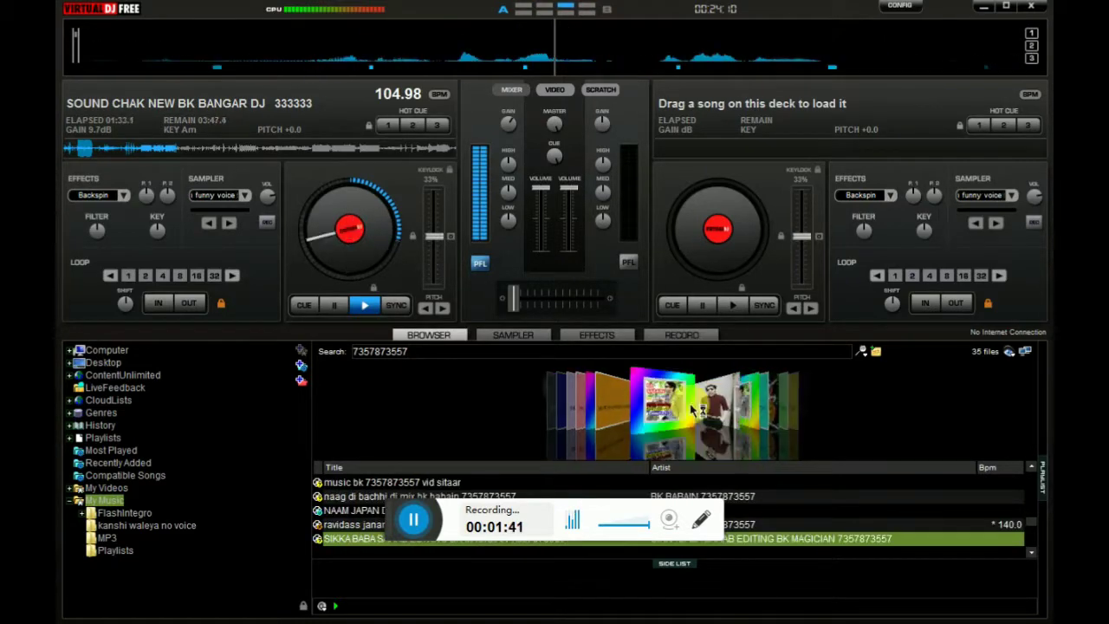
key("Down")
key("Down")
key("Down")
key("Down")
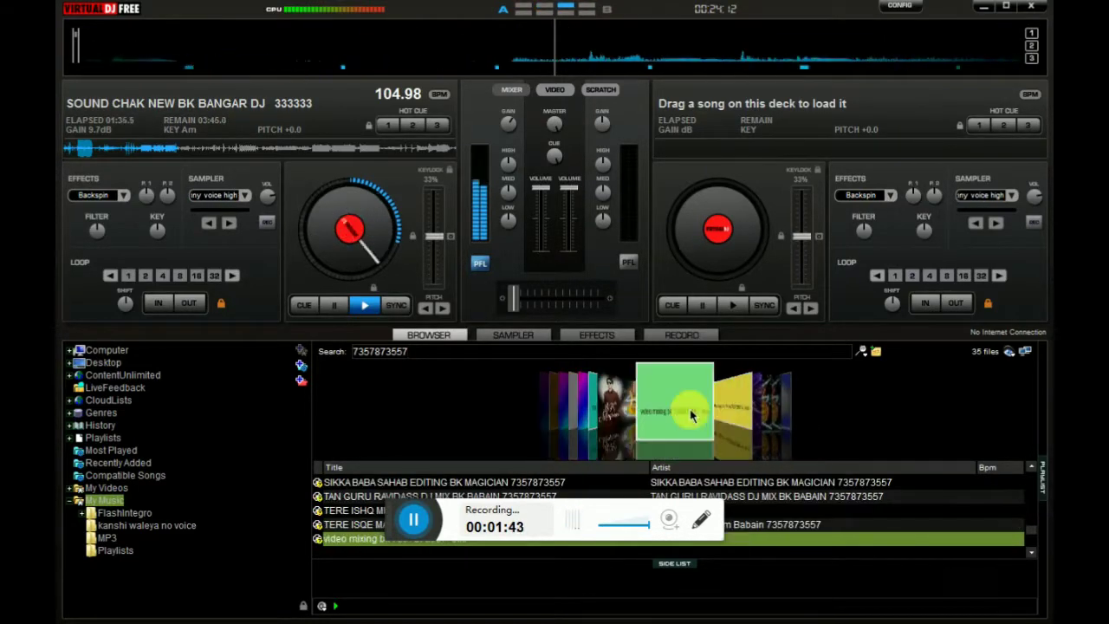
key("Down")
key("Down")
key("Down")
key("Down")
key("Down")
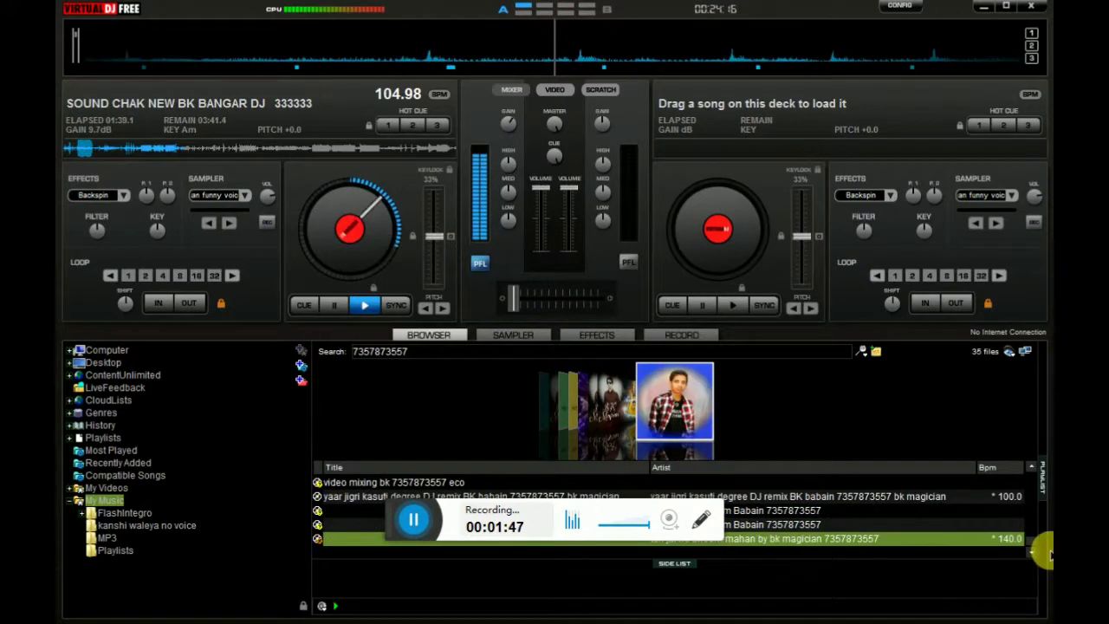
left_click(1039, 533)
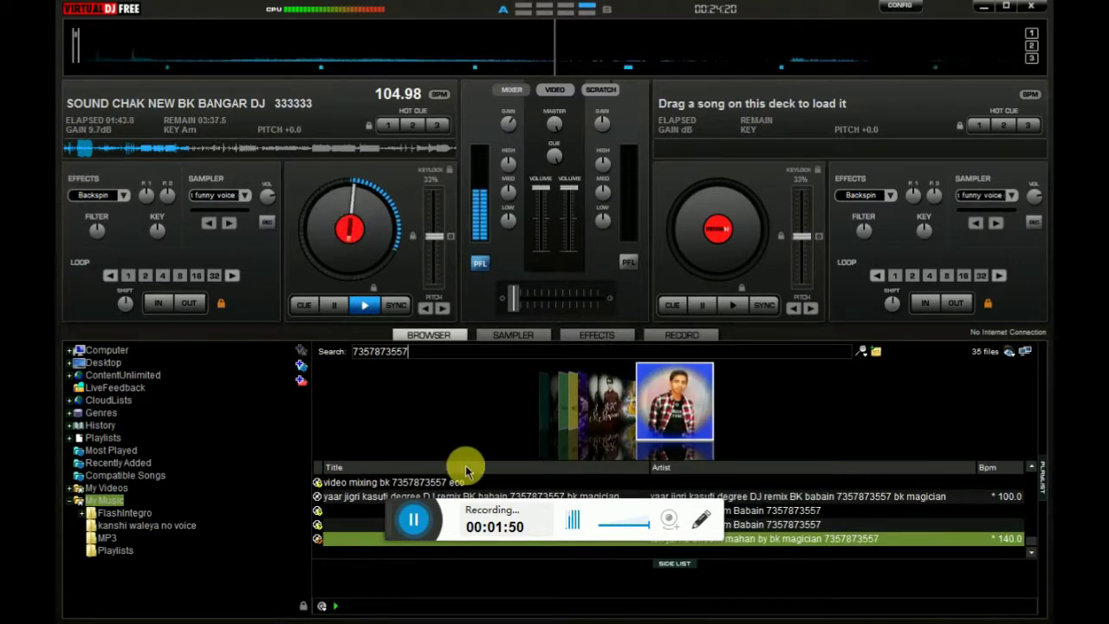
left_click(375, 497)
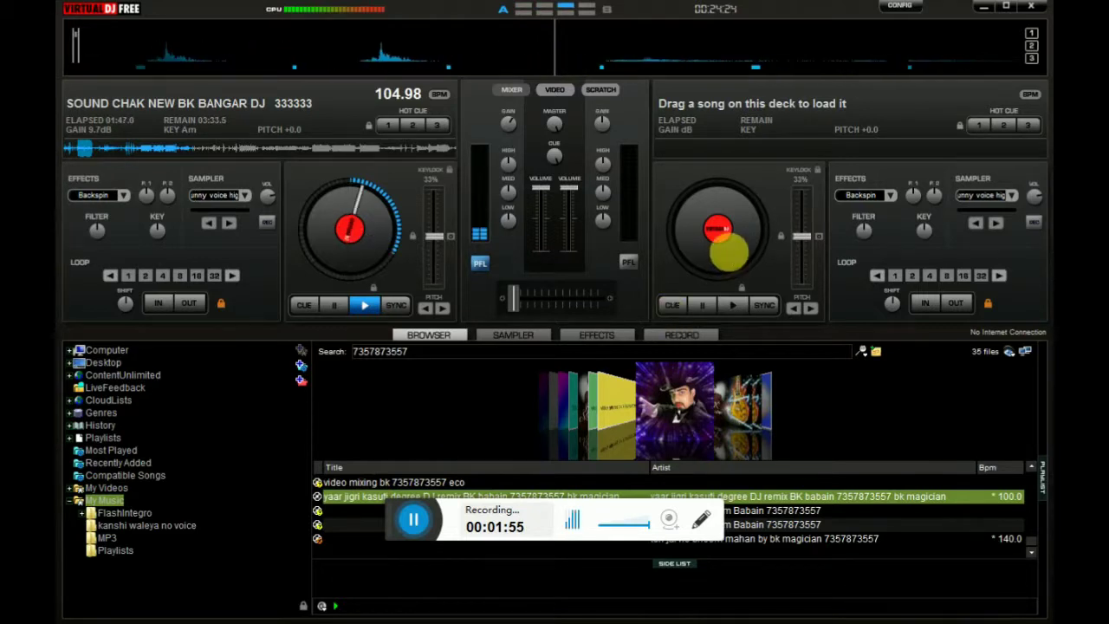
Load the yaar jigri kasuti degree DJ remix onto deck B at 100.00 BPM
left_click_drag(729, 252, 744, 257)
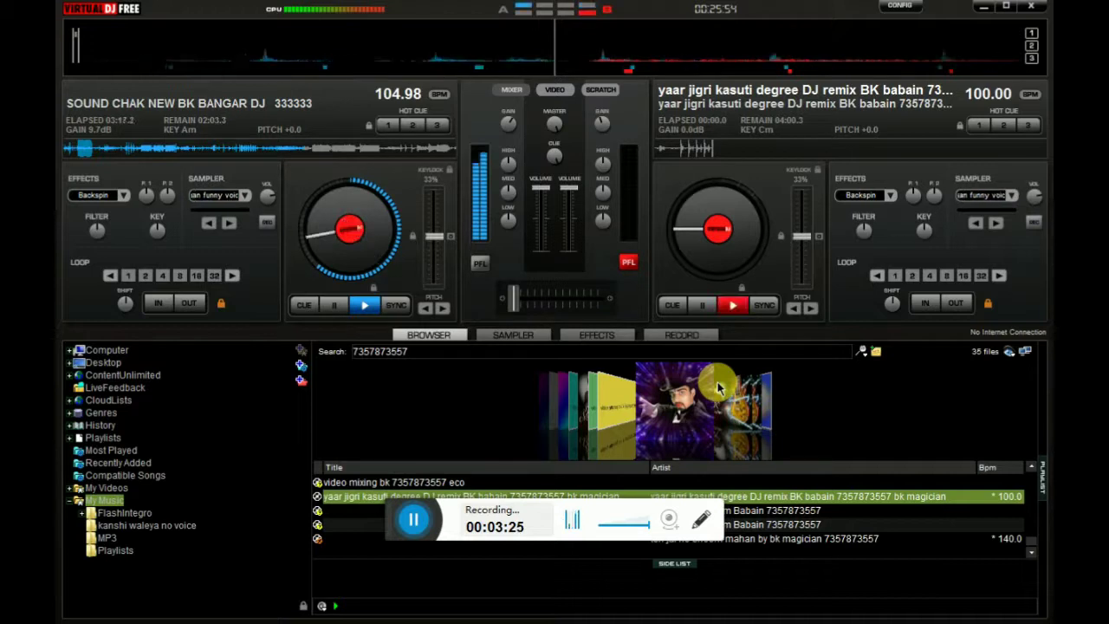
left_click(718, 390)
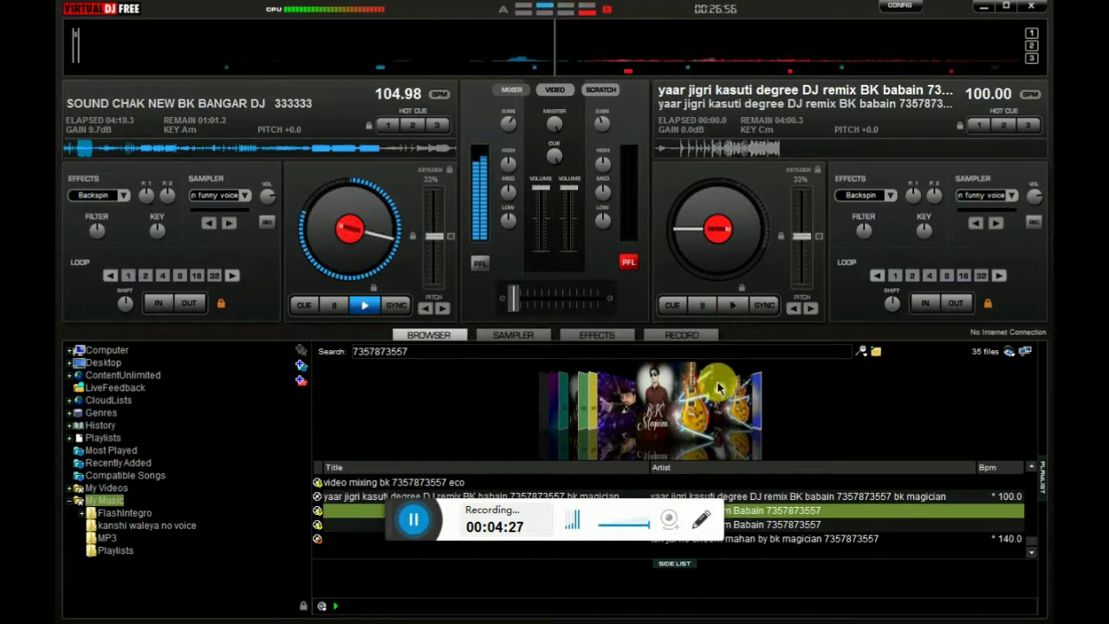
left_click(768, 355)
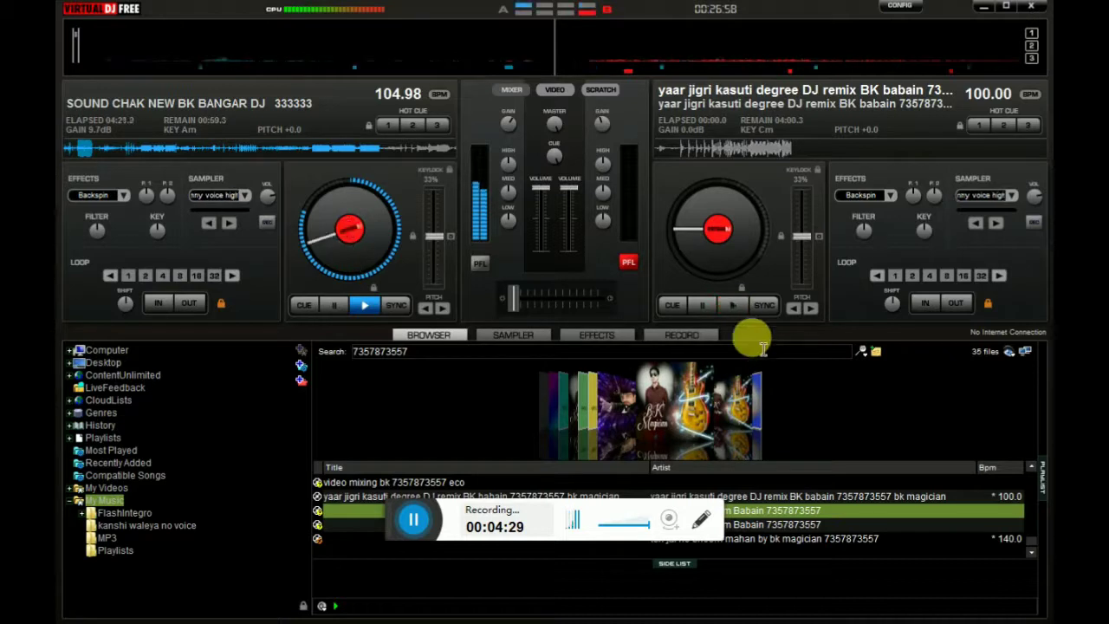
Minimize VirtualDJ, close the BK folder window, and refresh the desktop several times
left_click(983, 7)
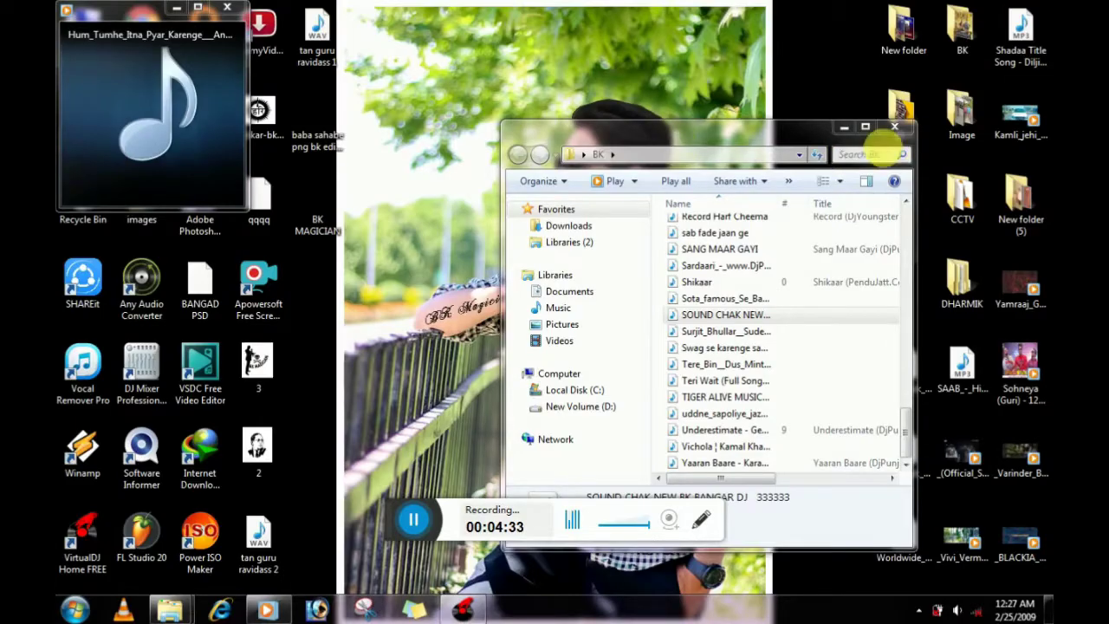
left_click(896, 128)
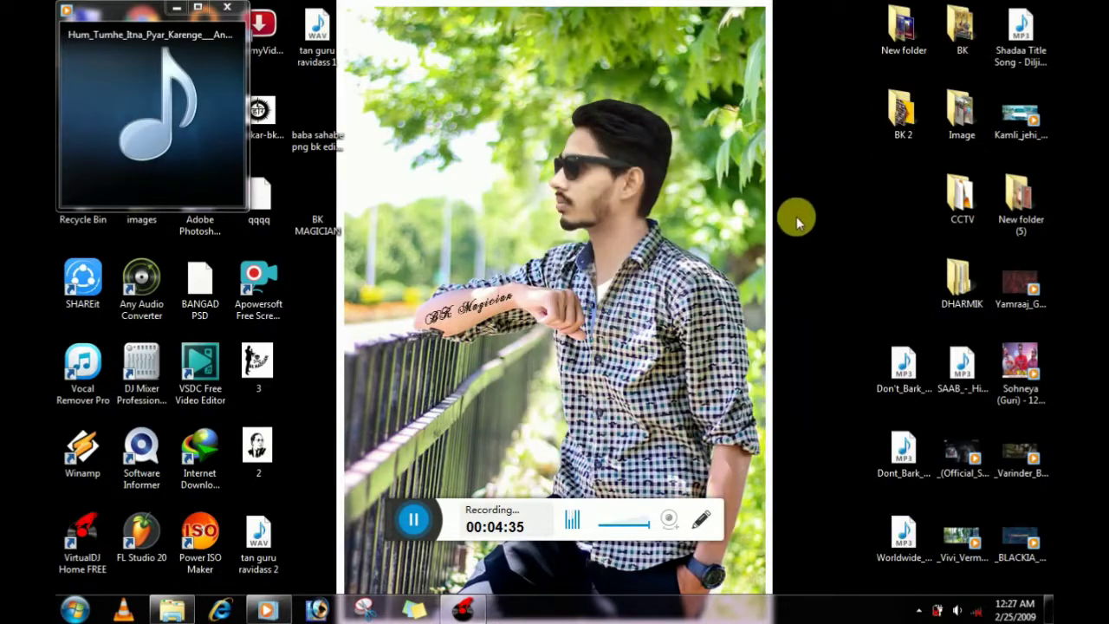
right_click(760, 160)
left_click(804, 207)
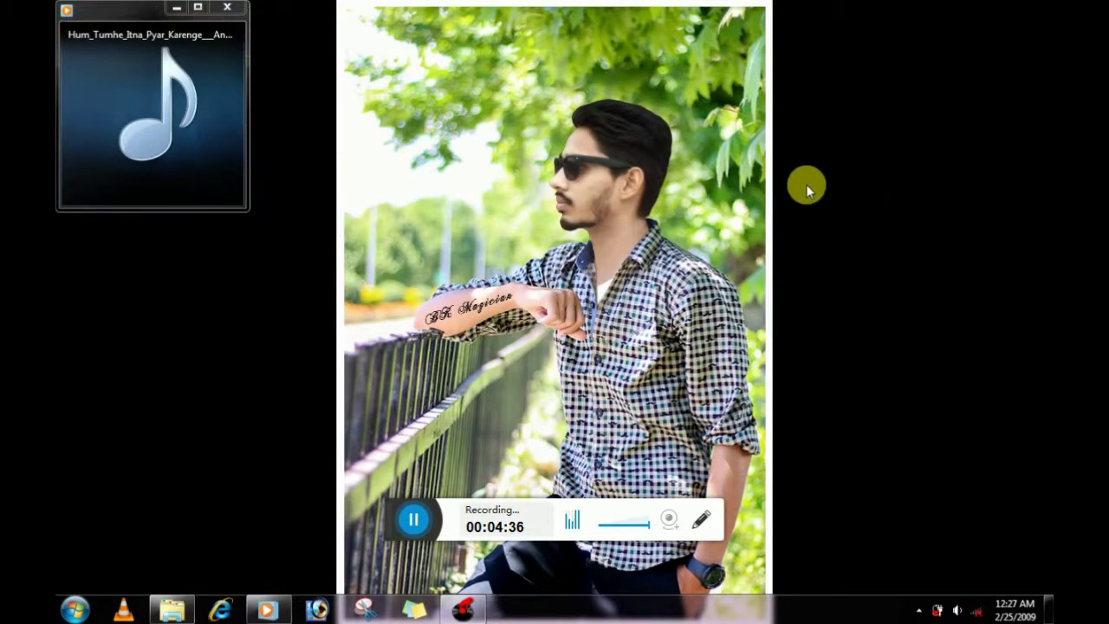
right_click(806, 184)
left_click(806, 187)
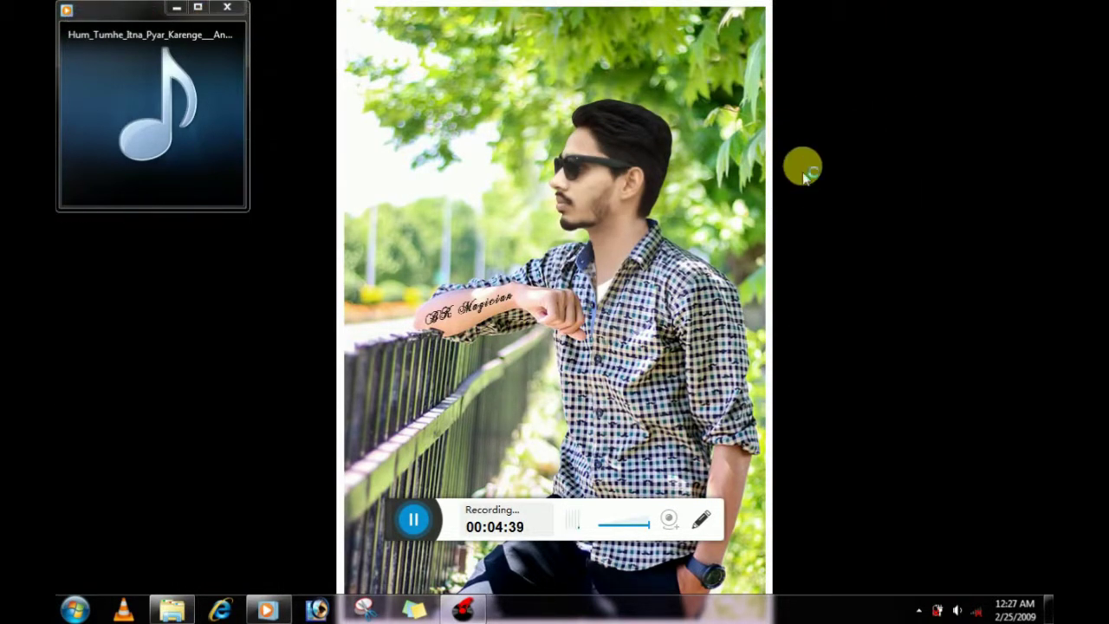
right_click(803, 170)
left_click(806, 178)
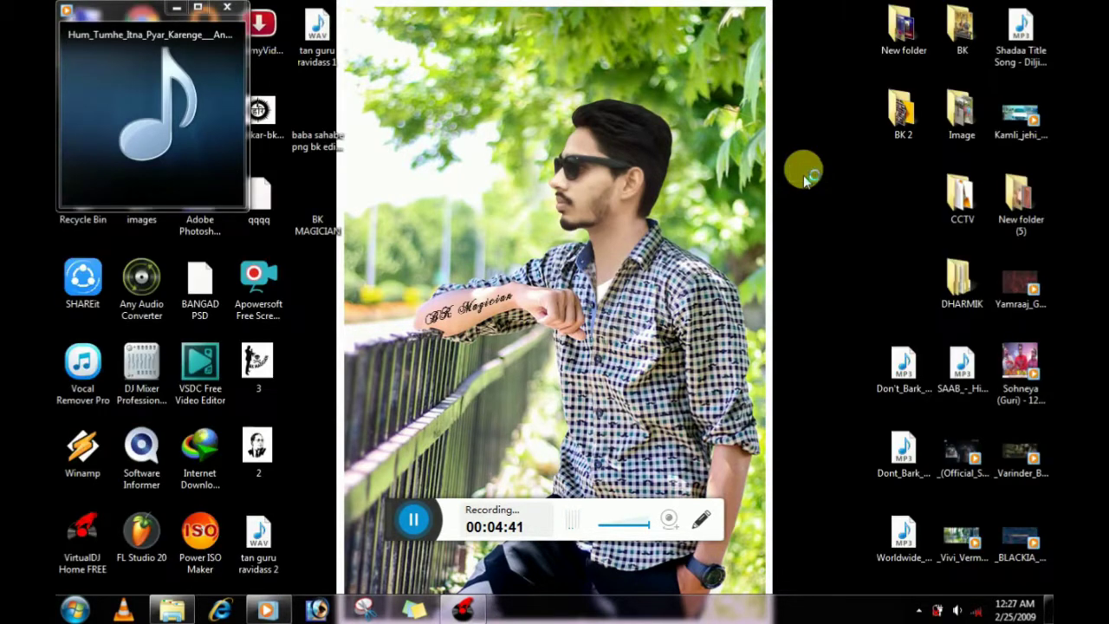
Minimize the music player, refresh the desktop, and restore VirtualDJ from the taskbar
left_click(176, 9)
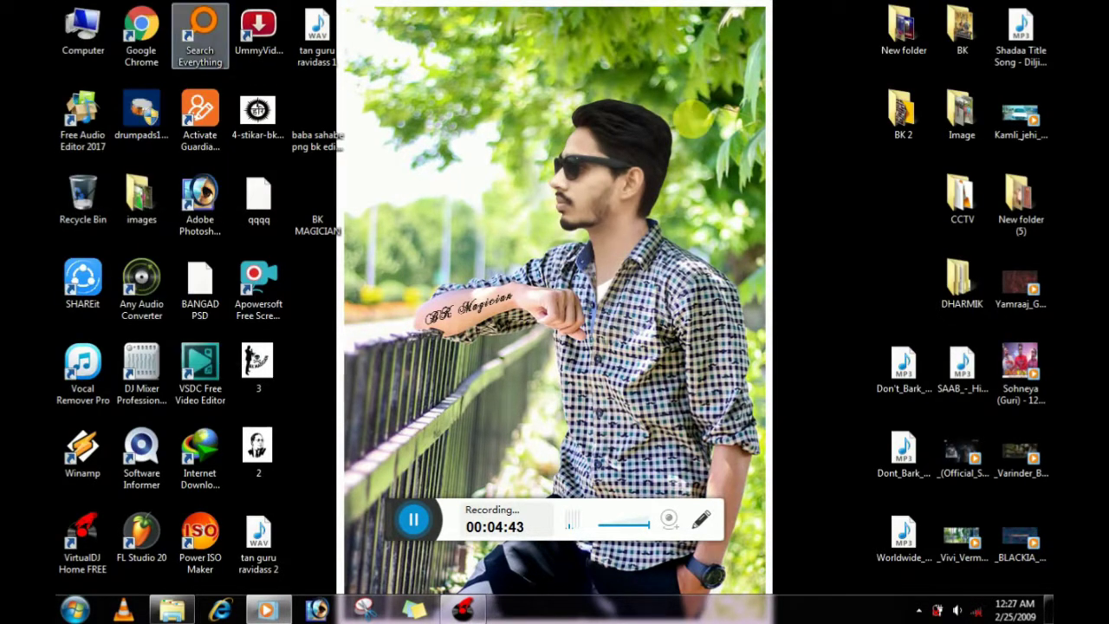
right_click(704, 119)
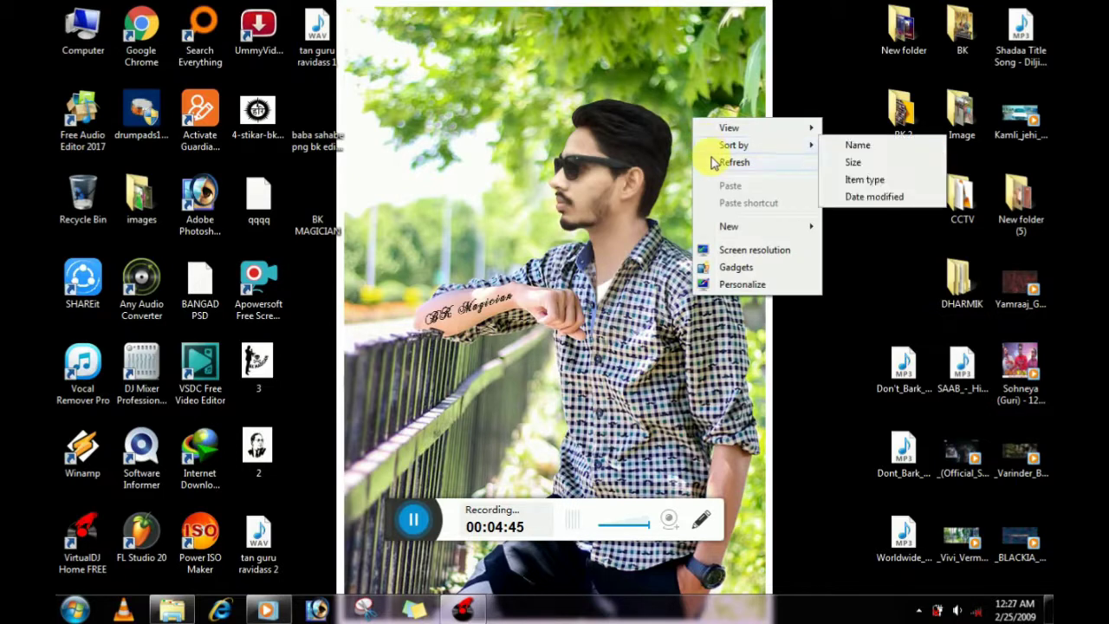
left_click(712, 162)
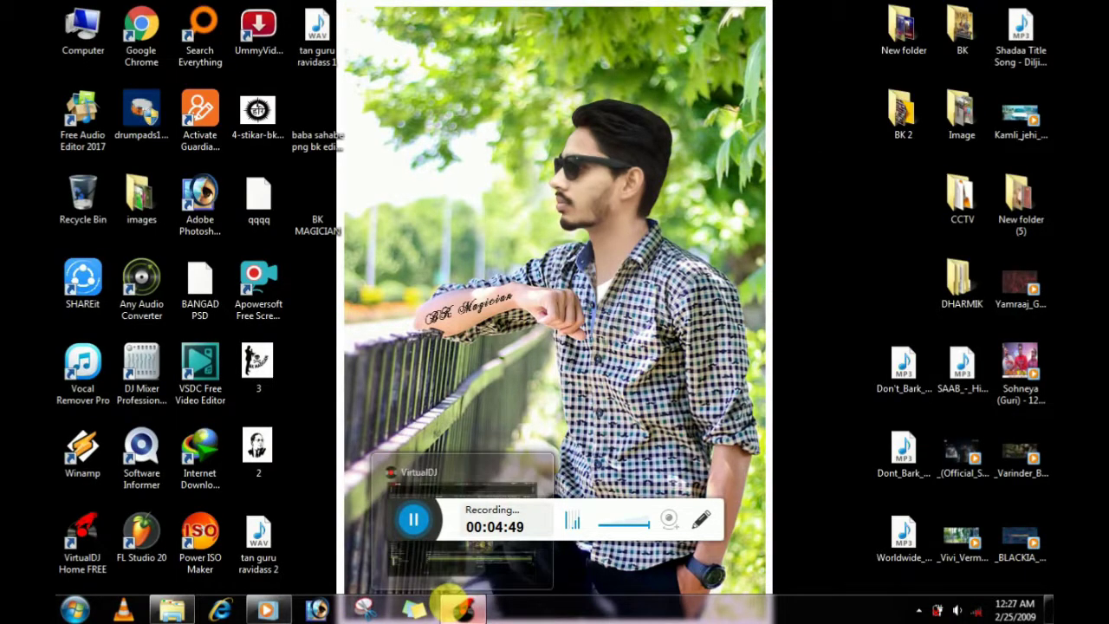
left_click(451, 609)
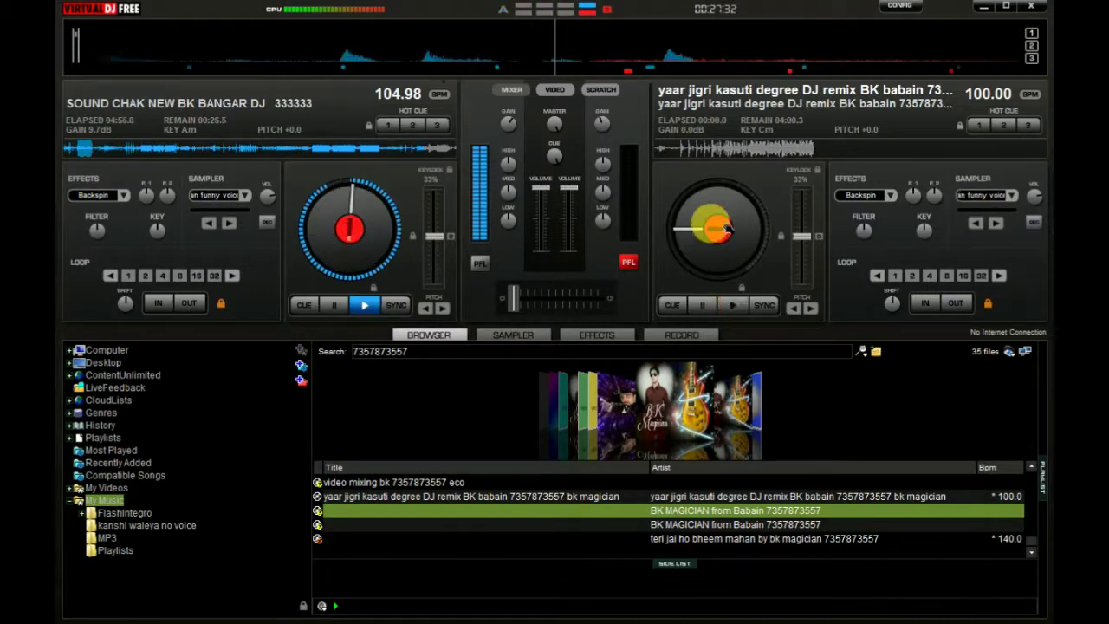
Scratch the yaar jigri remix on deck B's jog wheel while deck A plays on
left_click_drag(727, 228, 668, 234)
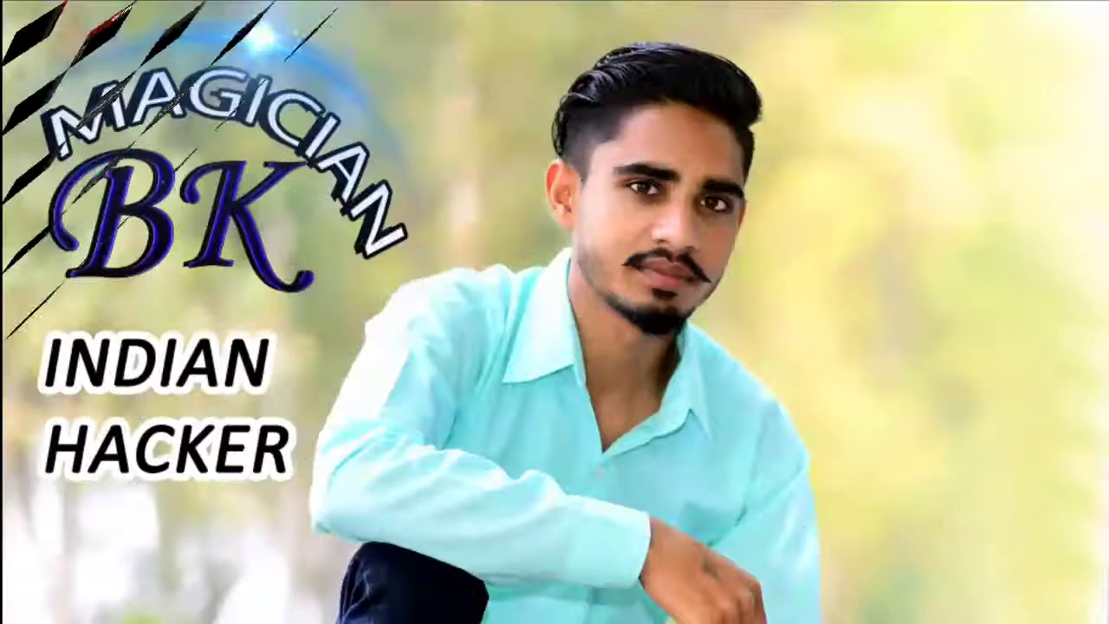